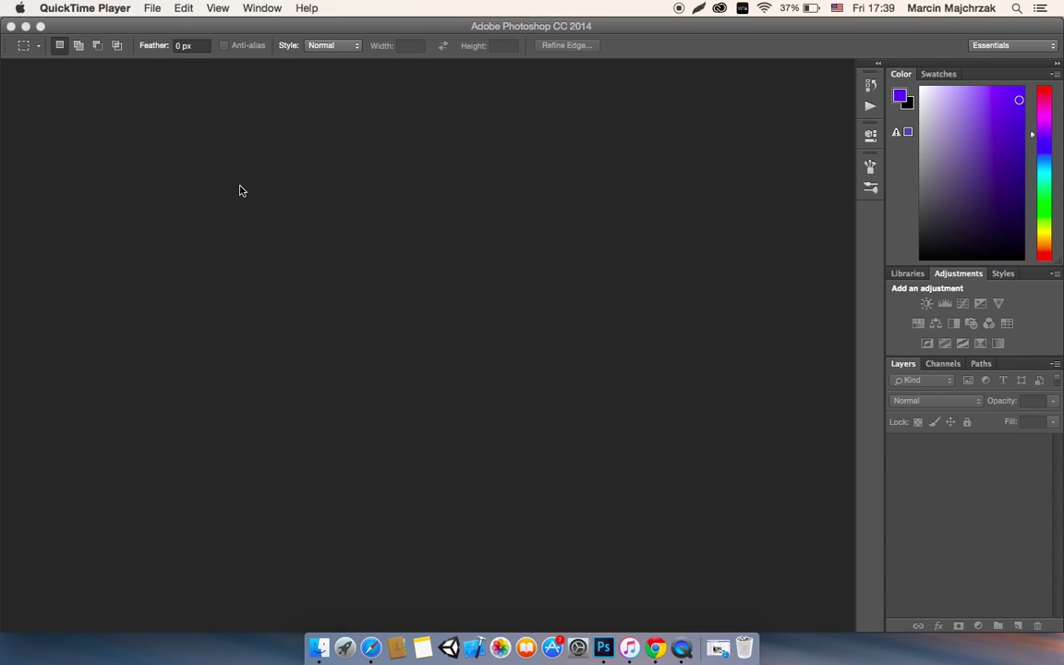
Switch Photoshop to the Motion workspace layout.
{"action": "left_click", "coordinate": [193, 118]}
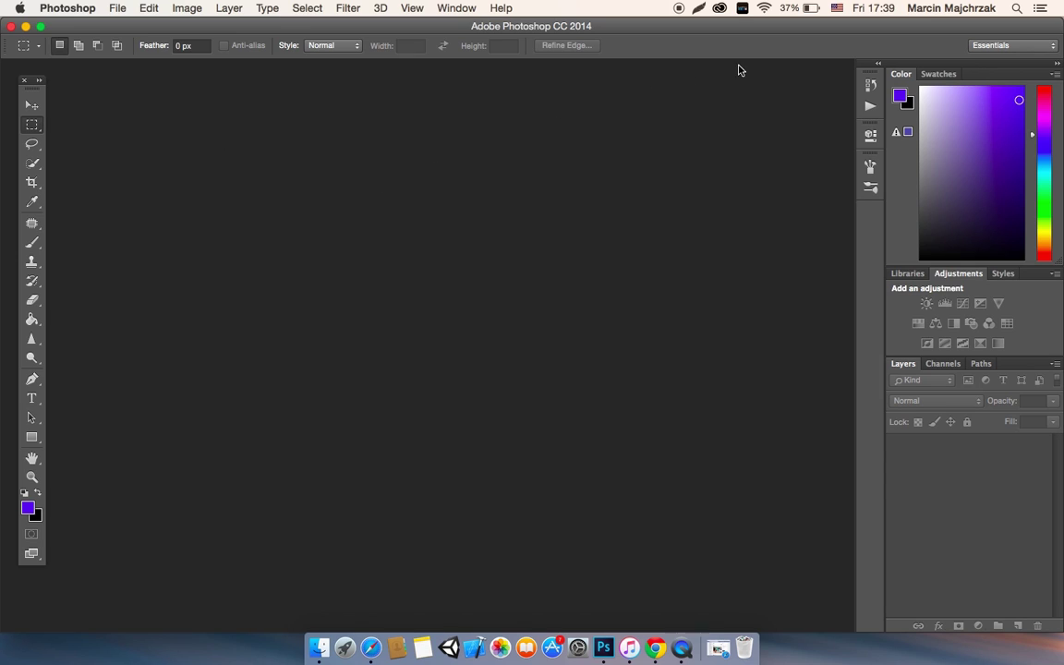
{"action": "left_click", "coordinate": [1010, 46]}
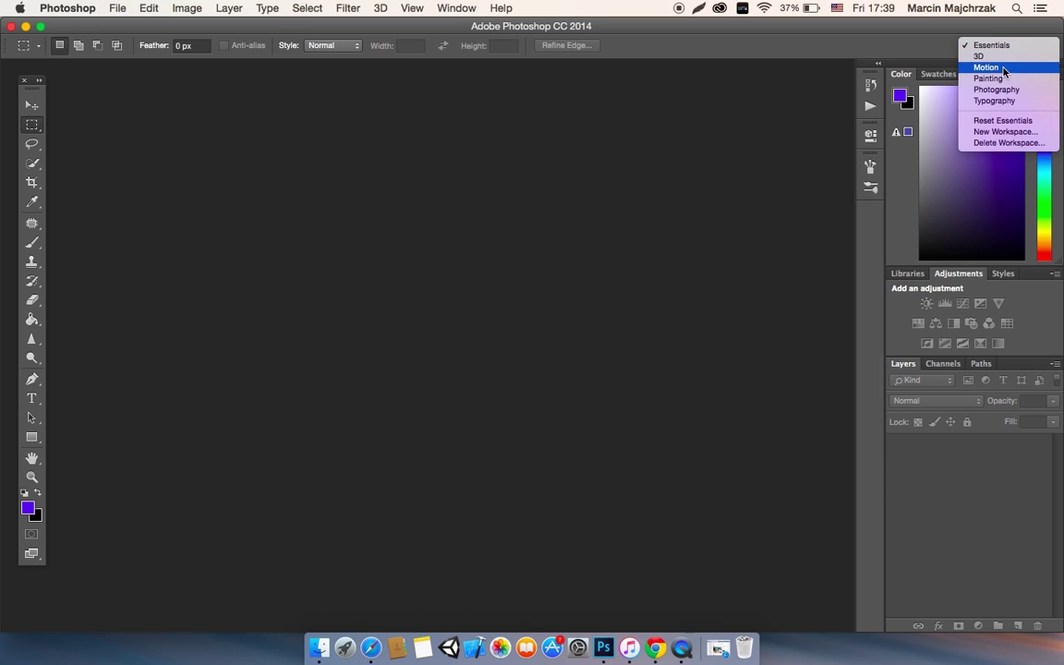
{"action": "left_click", "coordinate": [993, 69]}
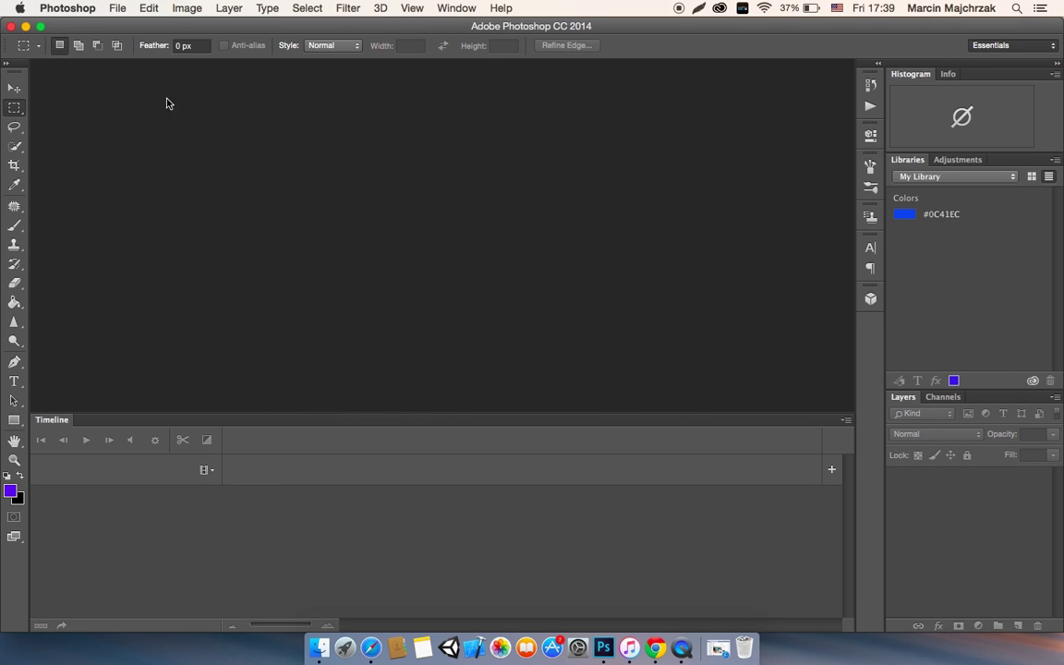
Open kiss-icon.png from the Documents folder.
{"action": "left_click", "coordinate": [117, 10]}
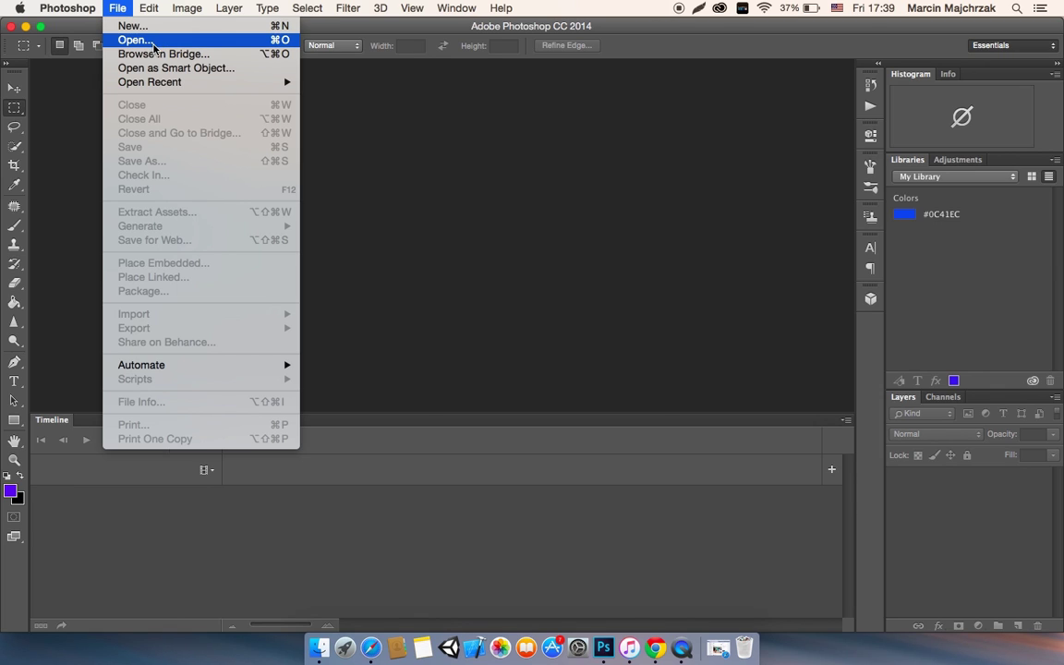
{"action": "left_click", "coordinate": [157, 41]}
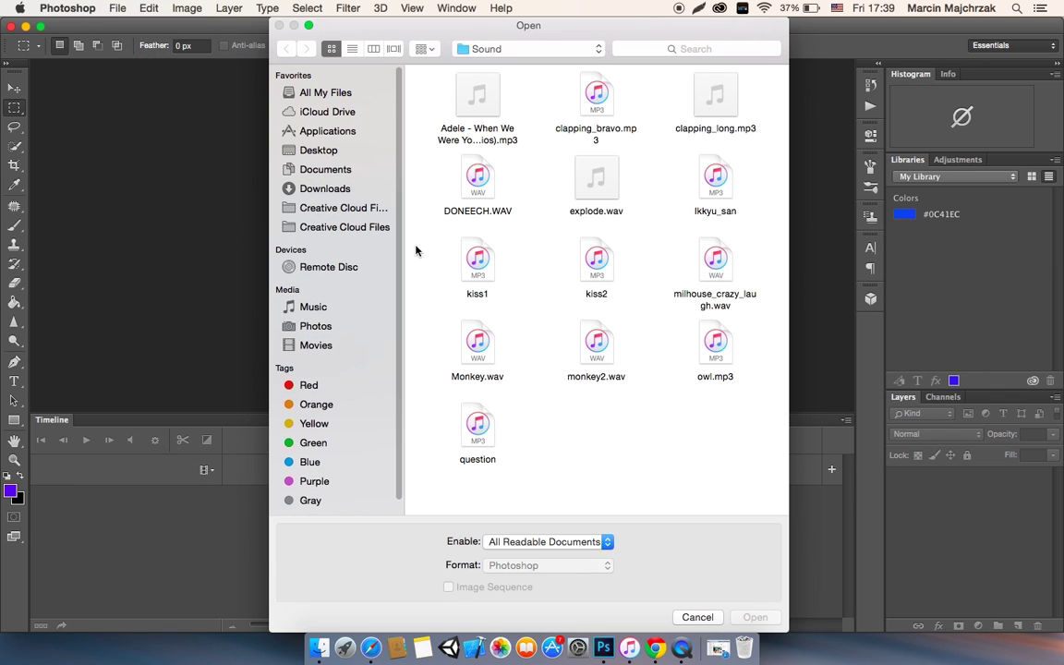
{"action": "left_click", "coordinate": [325, 171]}
{"action": "left_click", "coordinate": [466, 175]}
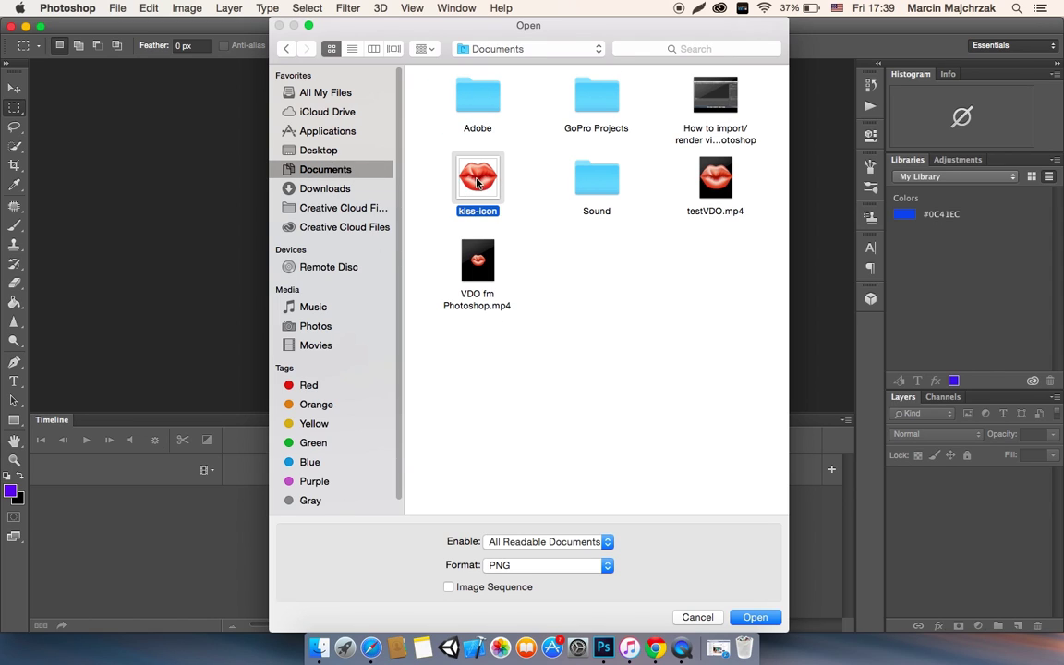
{"action": "left_click", "coordinate": [756, 619]}
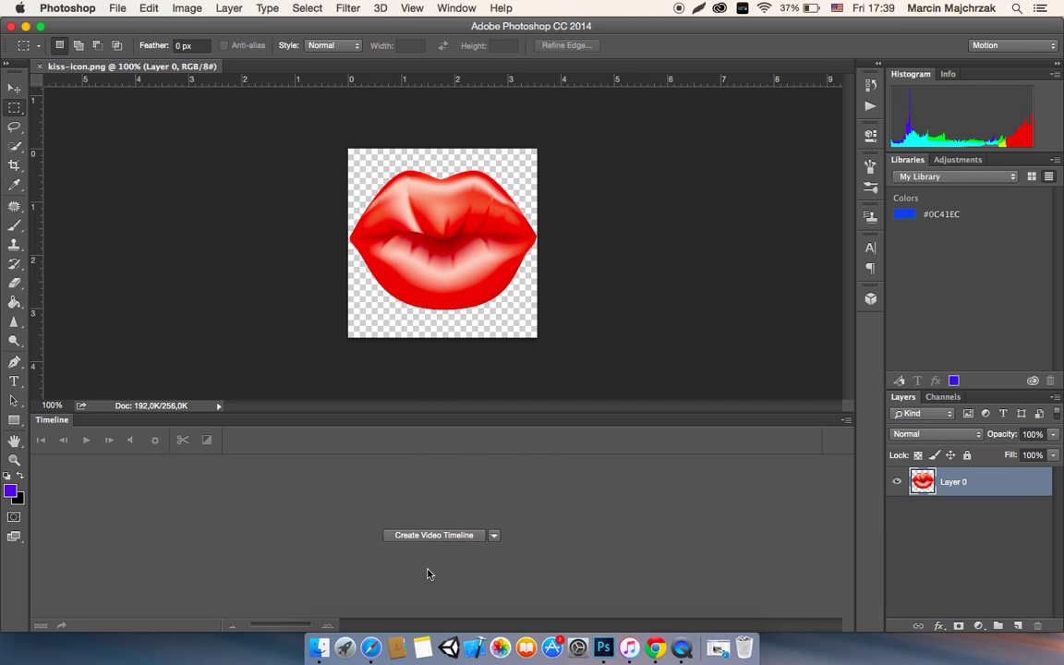
Create a video timeline, trim the Layer 0 clip to end at 04:00, and preview it.
{"action": "left_click", "coordinate": [441, 535]}
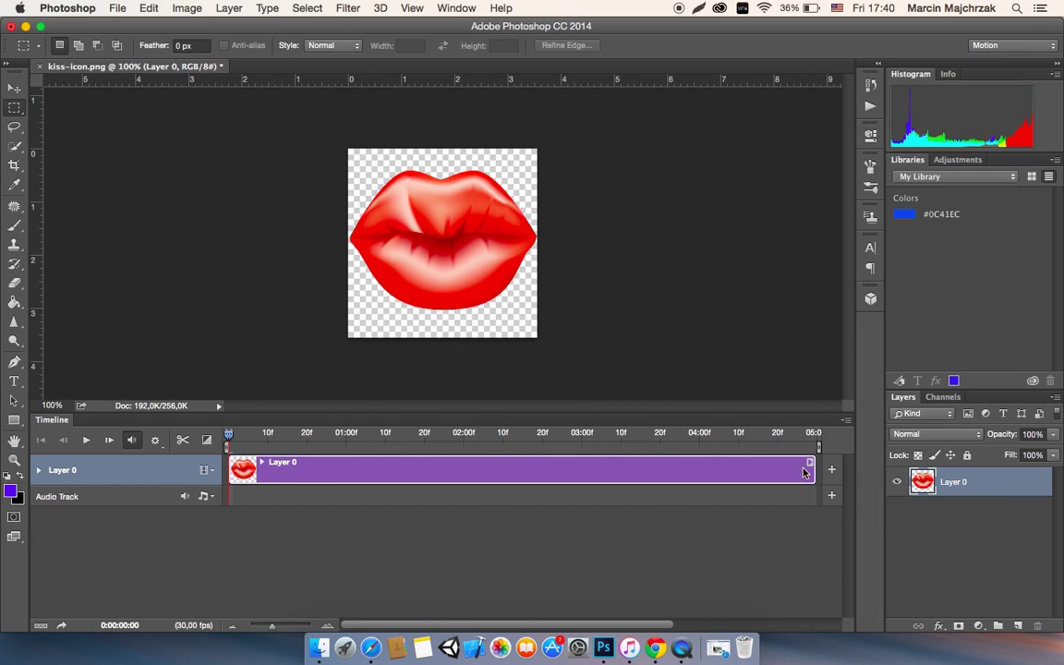
{"action": "left_click_drag", "start_coordinate": [814, 472], "coordinate": [697, 472]}
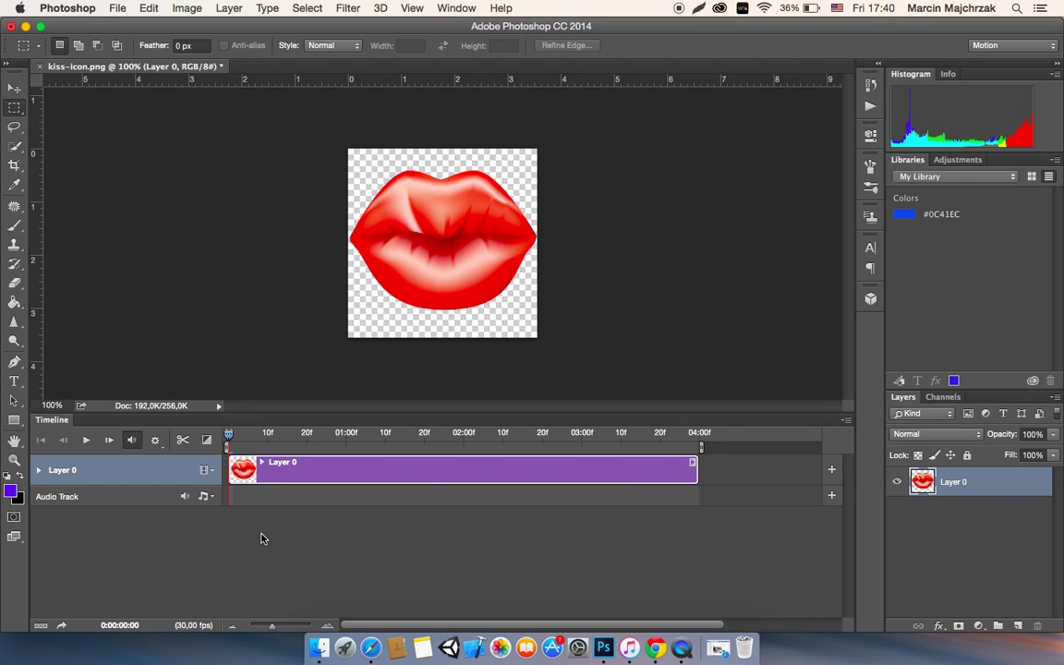
{"action": "left_click", "coordinate": [86, 440]}
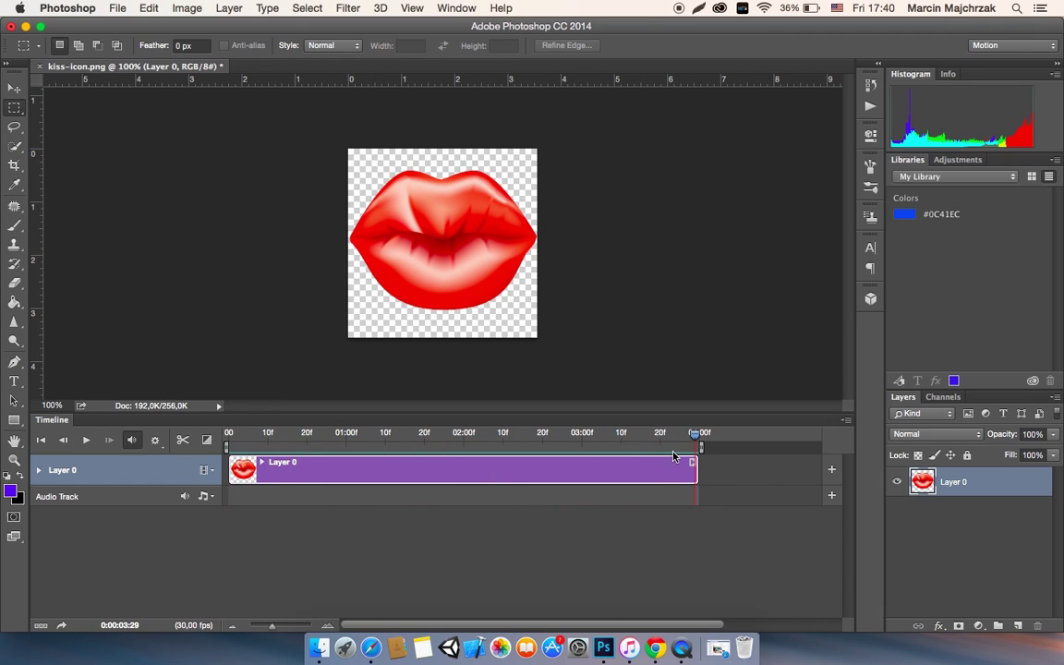
{"action": "left_click", "coordinate": [41, 440]}
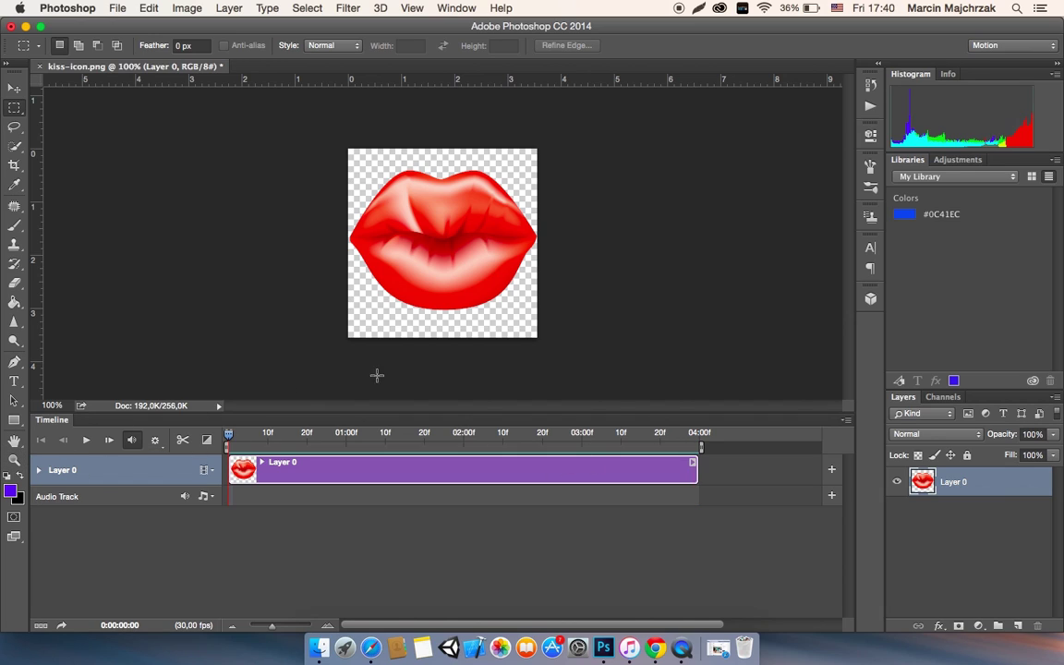
Apply the Zoom motion effect to the Layer 0 lips clip.
{"action": "left_click", "coordinate": [694, 464]}
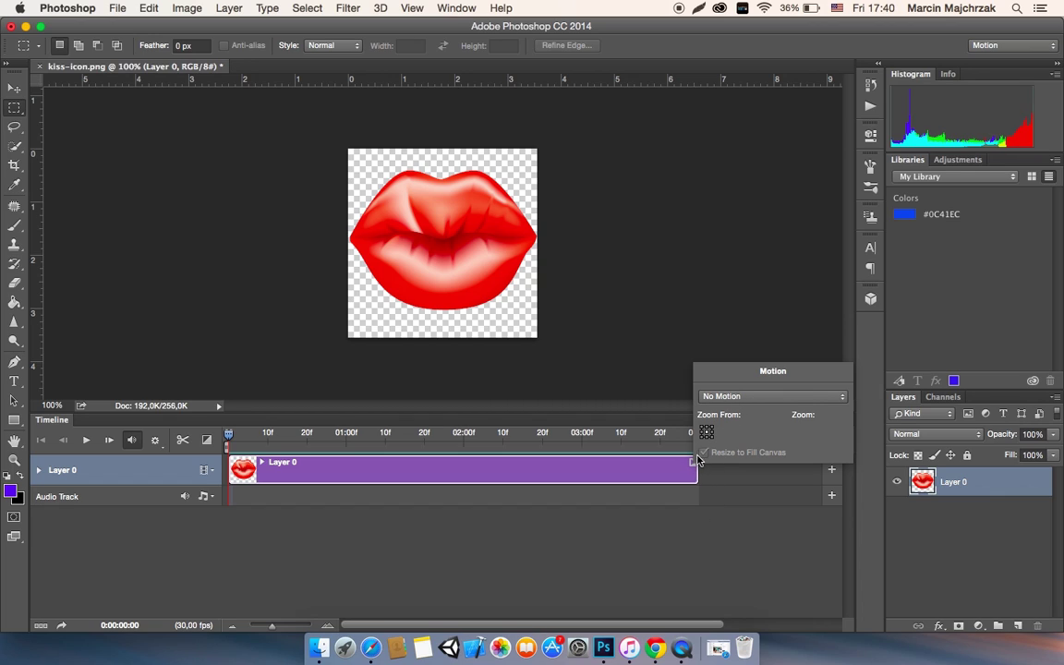
{"action": "left_click", "coordinate": [730, 397]}
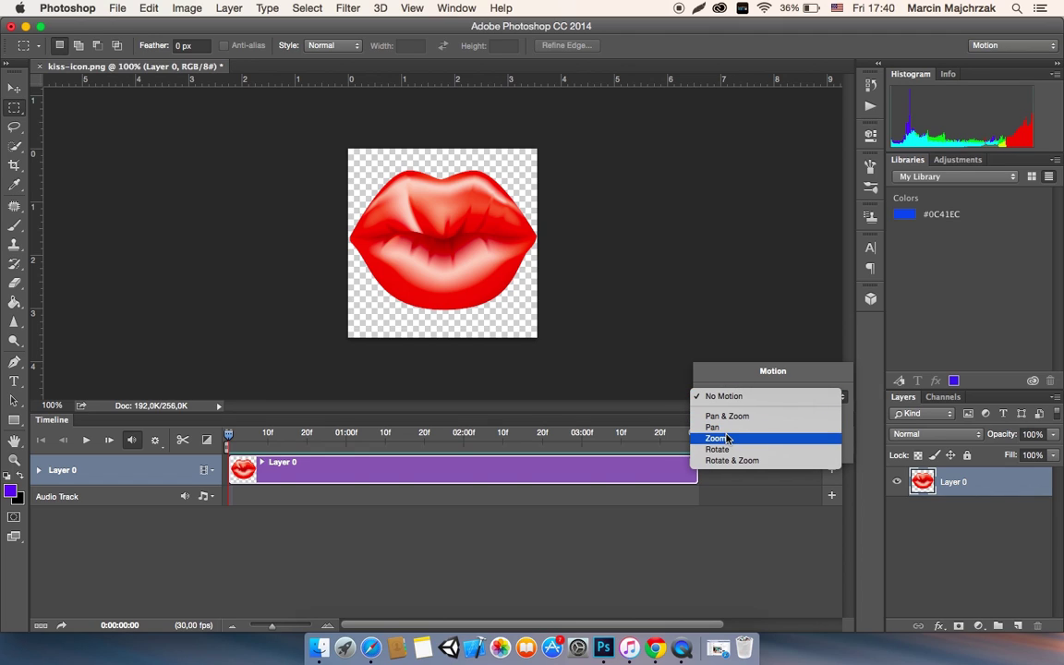
{"action": "left_click", "coordinate": [750, 418]}
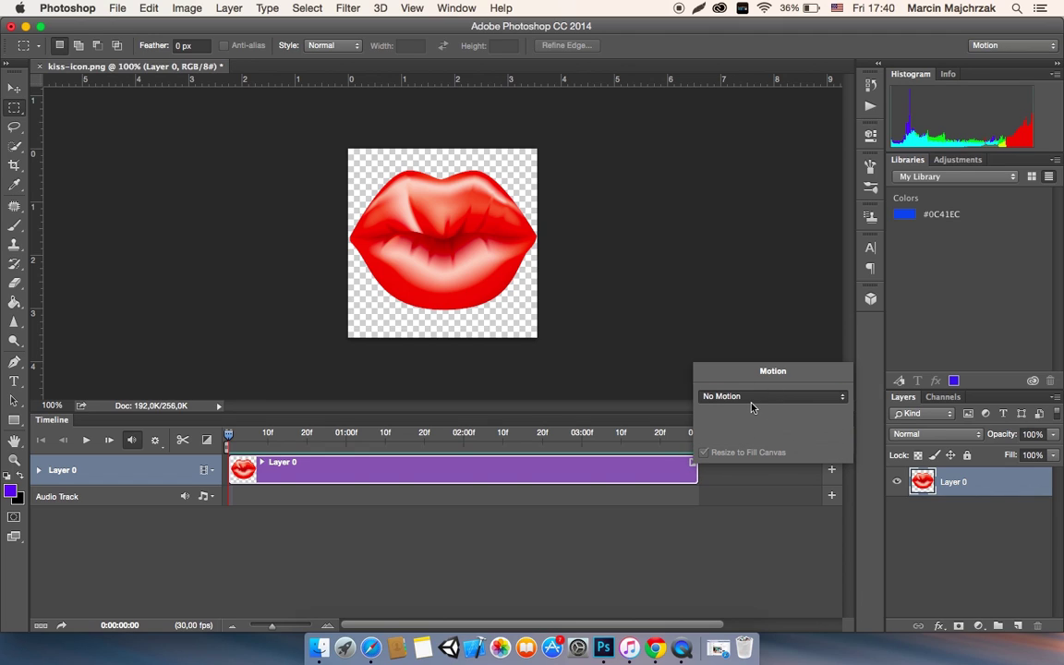
{"action": "left_click", "coordinate": [630, 493]}
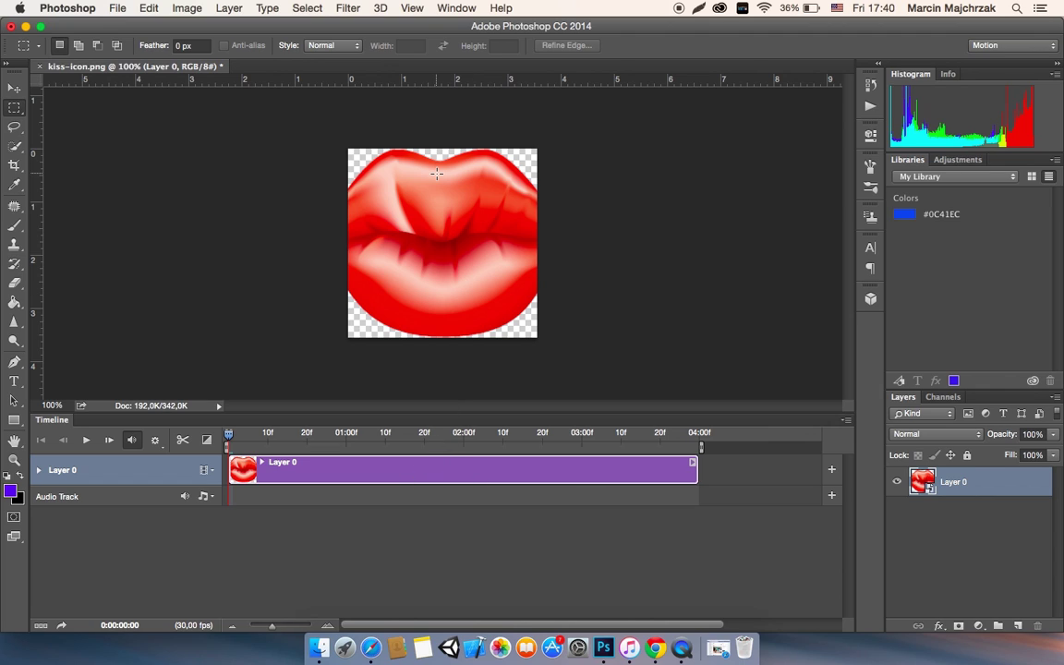
Shrink and centre the lips with Free Transform, then preview the zoom animation.
{"action": "key", "text": "super+t"}
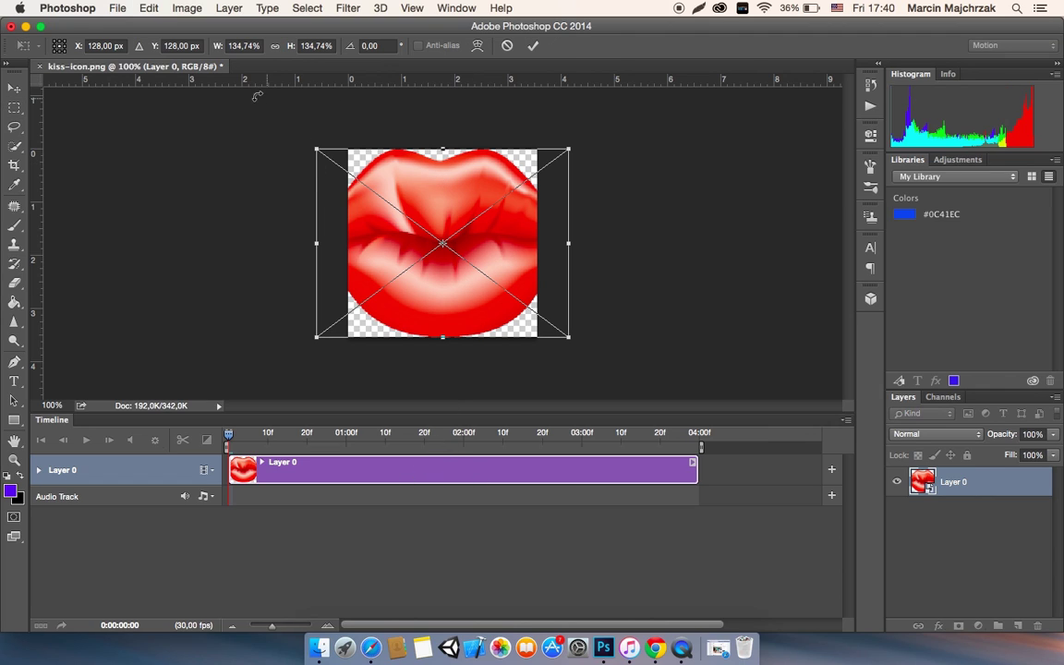
{"action": "left_click_drag", "start_coordinate": [315, 149], "coordinate": [471, 265]}
{"action": "left_click_drag", "start_coordinate": [535, 305], "coordinate": [459, 247]}
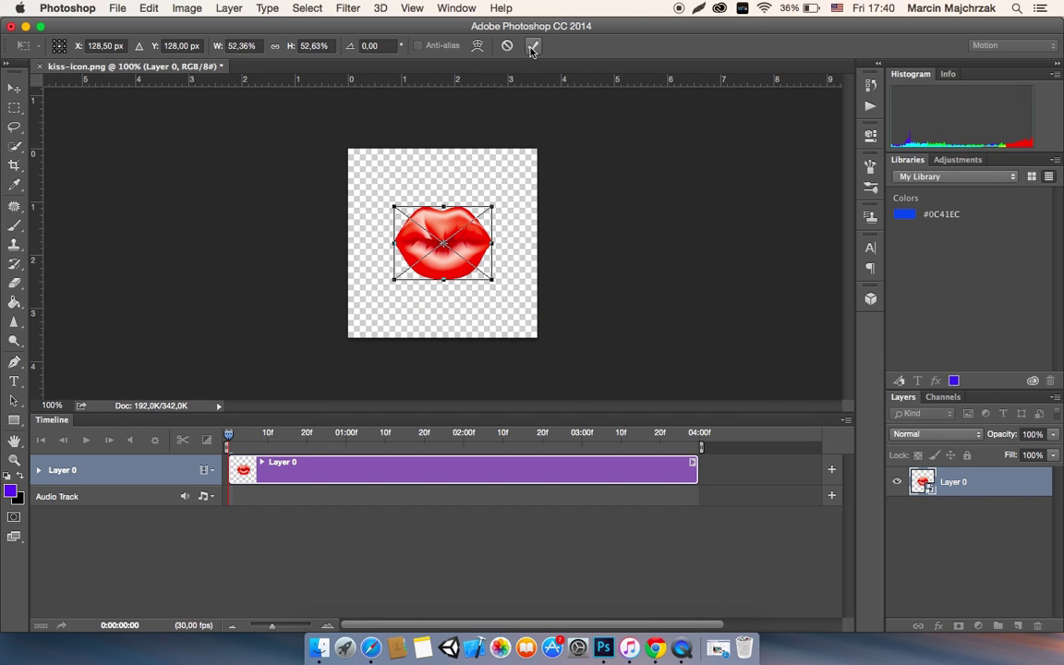
{"action": "key", "text": "Return"}
{"action": "key", "text": "m"}
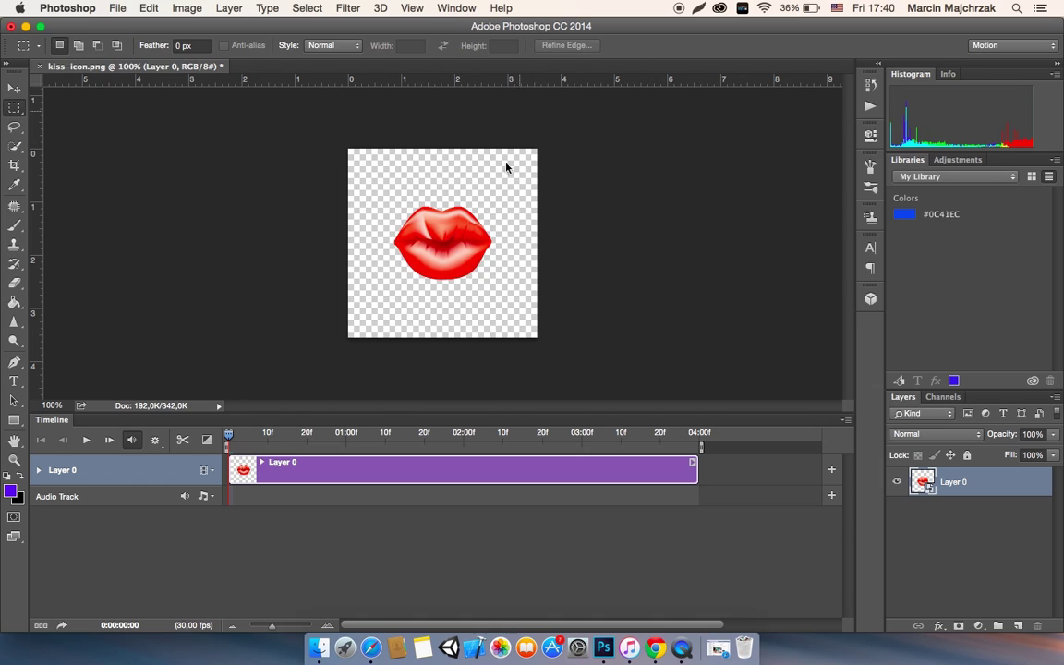
{"action": "left_click", "coordinate": [86, 440]}
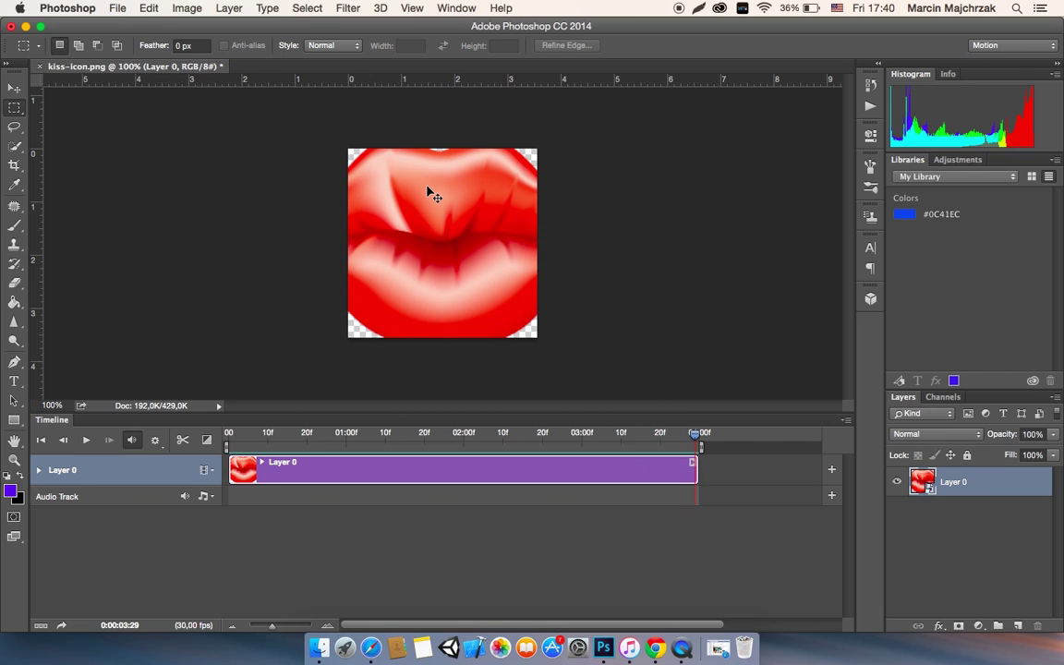
Rescale the lips to about 95% and reposition them fully inside the canvas.
{"action": "key", "text": "super+t"}
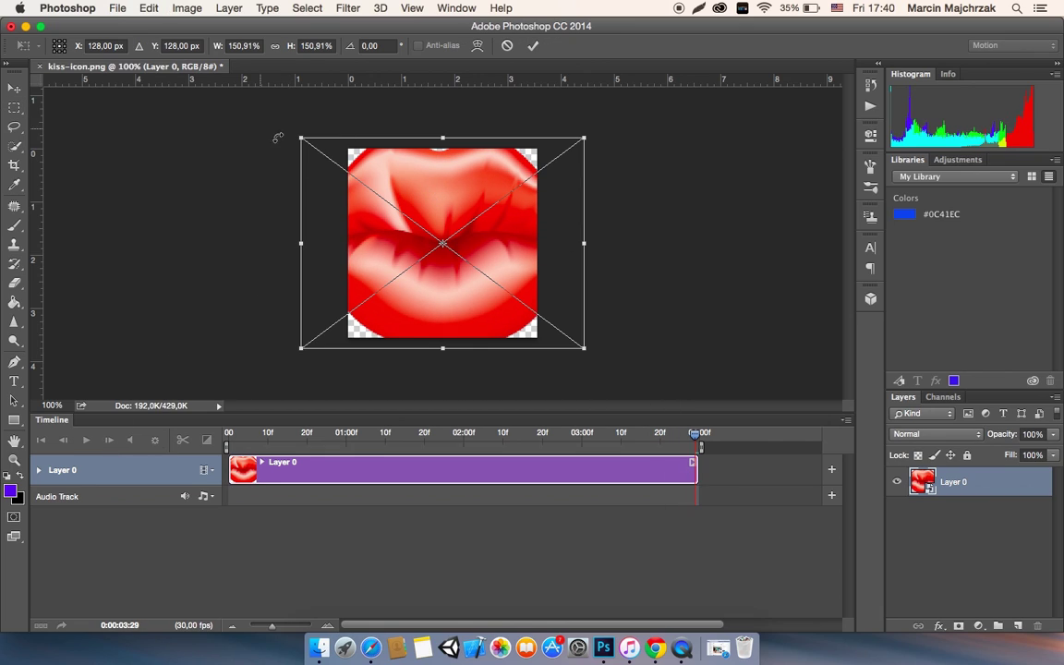
{"action": "left_click_drag", "start_coordinate": [300, 136], "coordinate": [362, 168]}
{"action": "left_click_drag", "start_coordinate": [539, 347], "coordinate": [532, 308]}
{"action": "mouse_move", "coordinate": [475, 250]}
{"action": "left_mouse_down"}
{"action": "mouse_move", "coordinate": [469, 256]}
{"action": "mouse_move", "coordinate": [476, 247]}
{"action": "left_mouse_up"}
{"action": "left_click", "coordinate": [534, 46]}
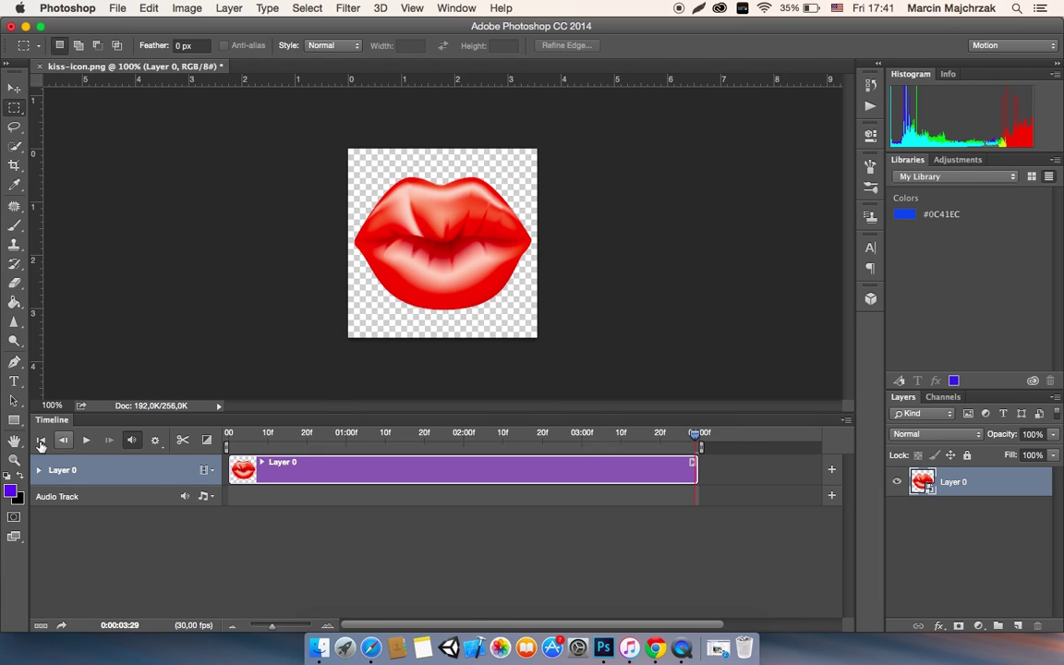
Replay the zoom, then add kiss2 from the Sound folder to the Audio Track.
{"action": "left_click", "coordinate": [41, 442]}
{"action": "left_click", "coordinate": [85, 440]}
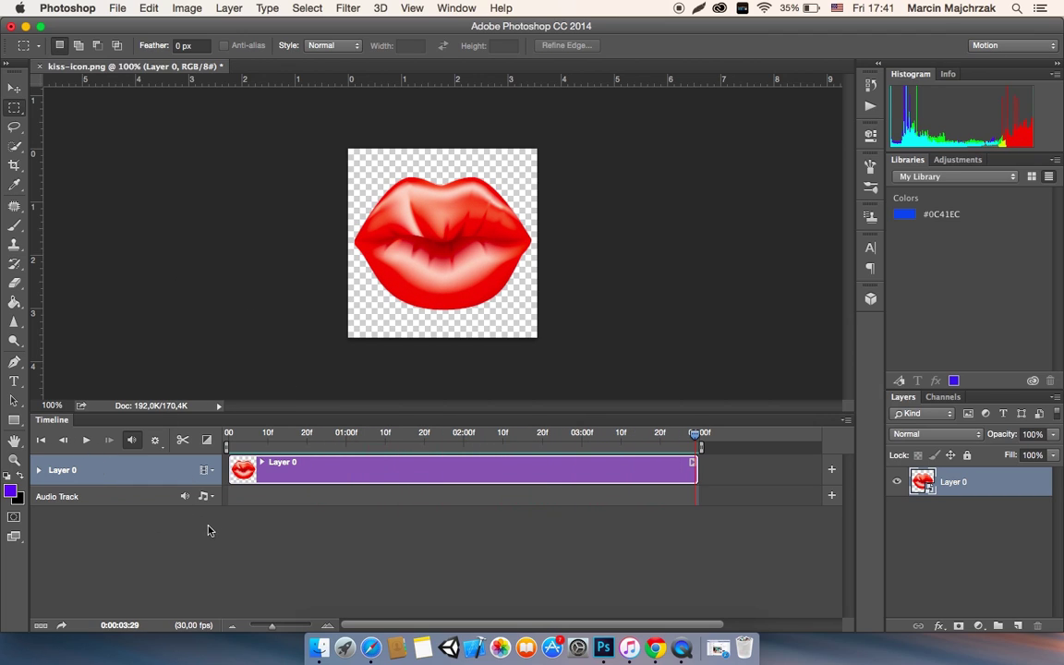
{"action": "left_click", "coordinate": [254, 525]}
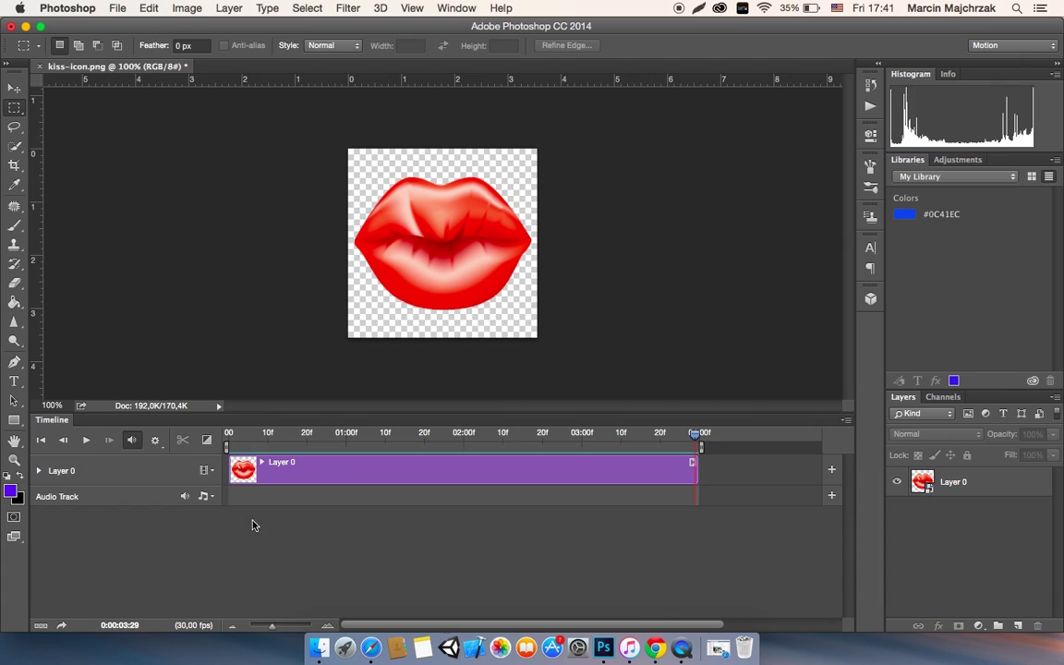
{"action": "left_click", "coordinate": [205, 497]}
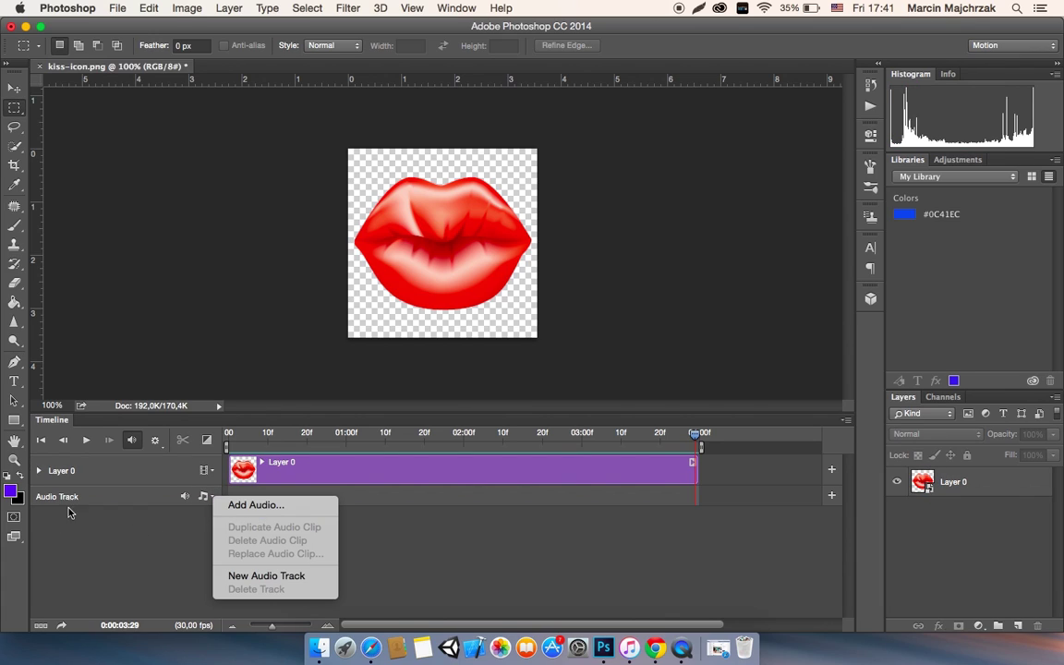
{"action": "left_click", "coordinate": [272, 506]}
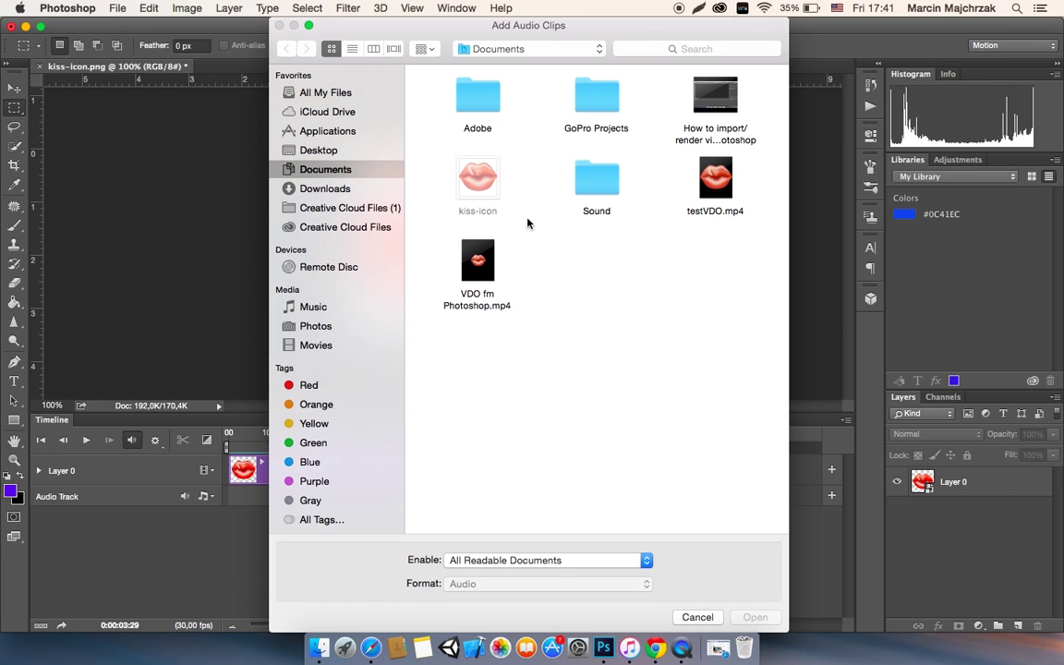
{"action": "double_click", "coordinate": [591, 187]}
{"action": "left_click", "coordinate": [589, 261]}
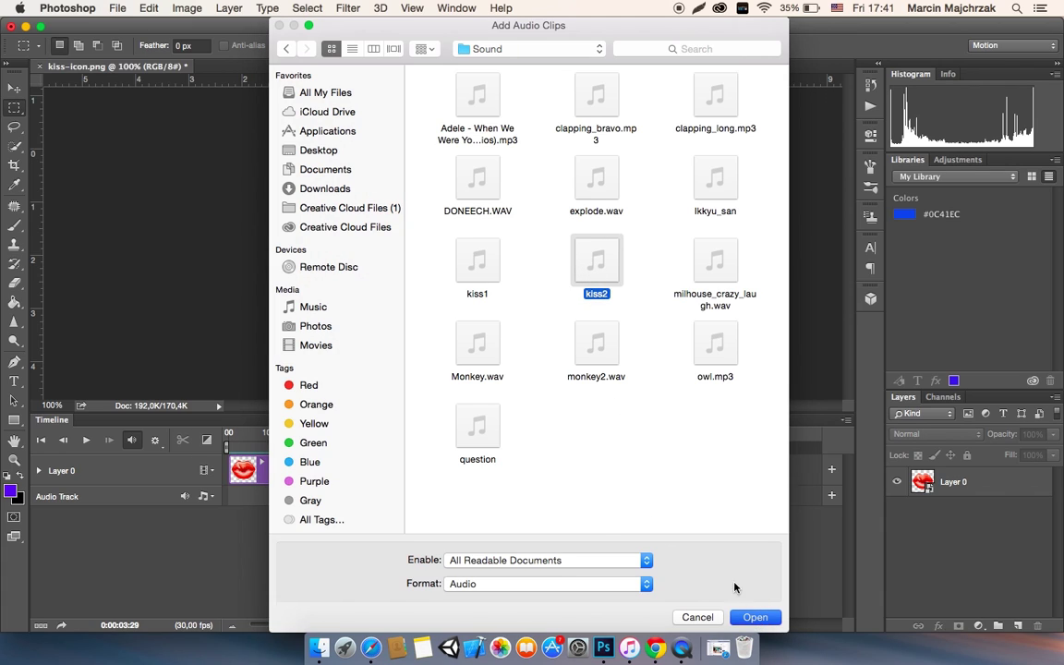
{"action": "left_click", "coordinate": [755, 618]}
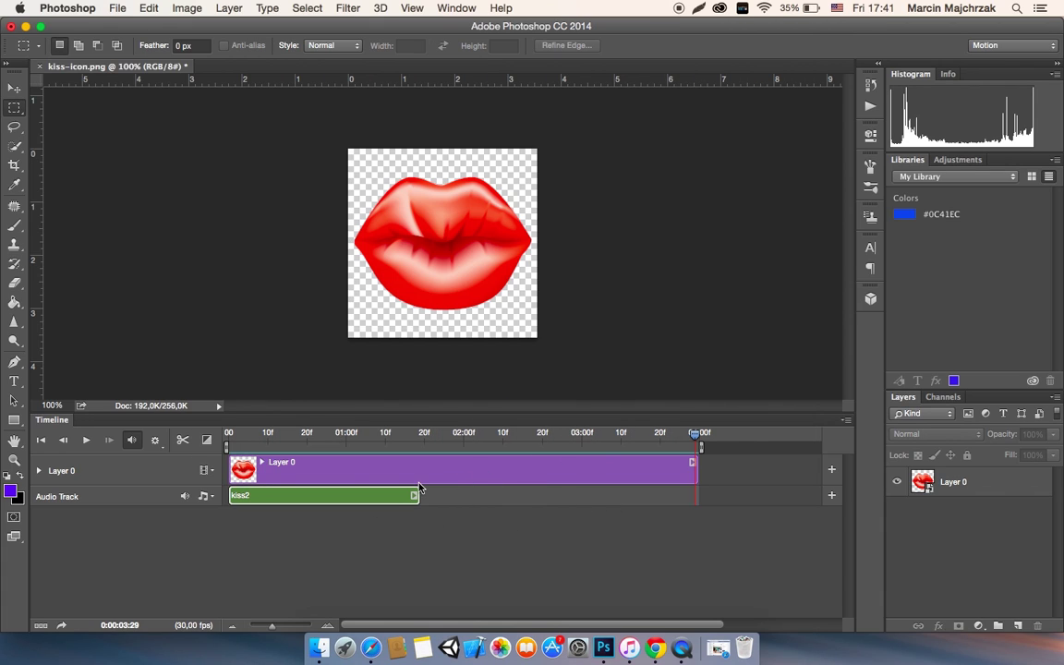
Trim the lips clip to end with kiss2 at about 01:18 and replay it.
{"action": "left_click", "coordinate": [86, 442]}
{"action": "left_click", "coordinate": [554, 478]}
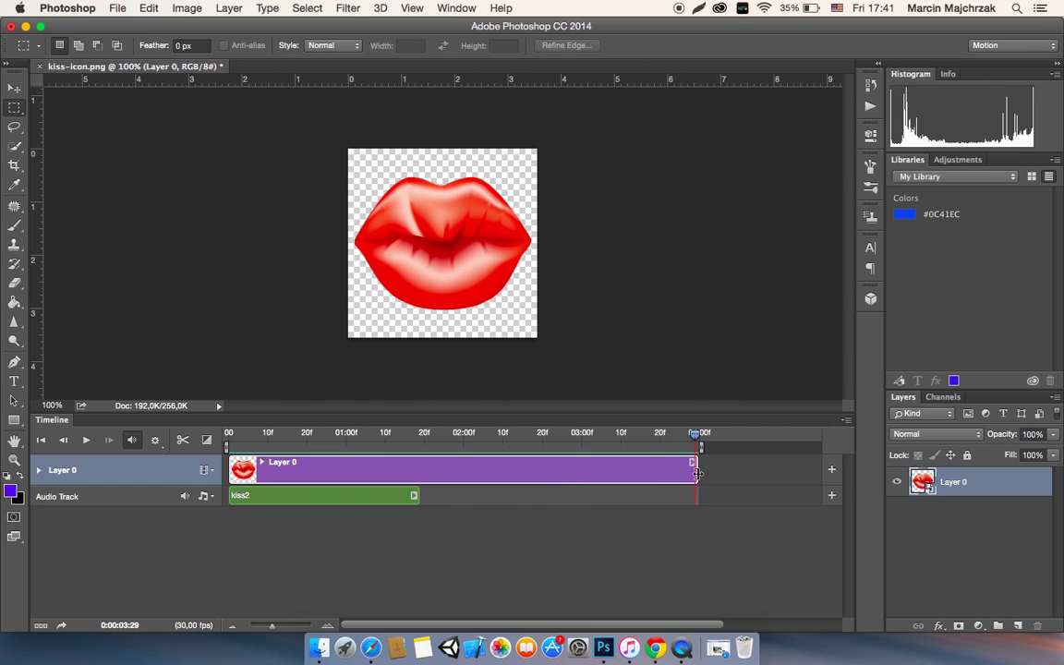
{"action": "left_click_drag", "start_coordinate": [696, 474], "coordinate": [419, 466]}
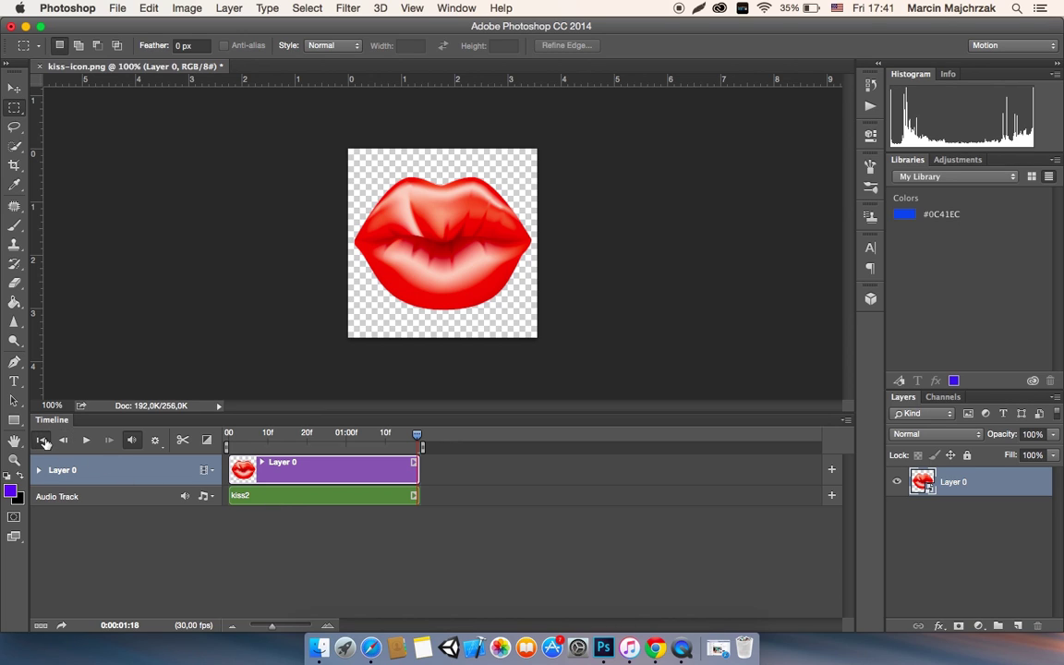
{"action": "left_click", "coordinate": [86, 440]}
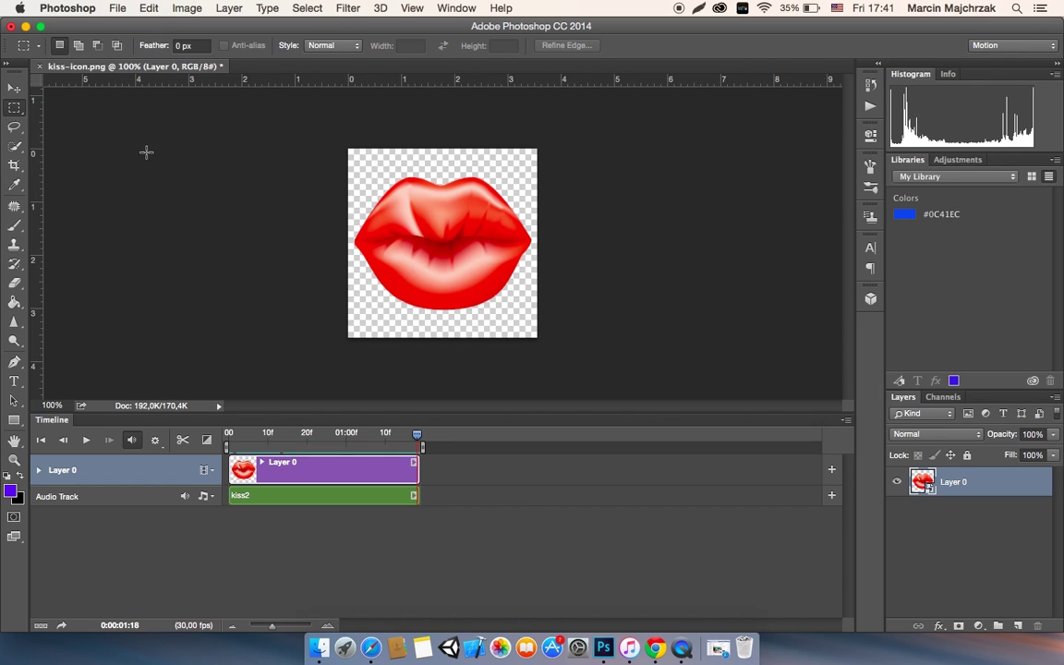
{"action": "left_click", "coordinate": [120, 9]}
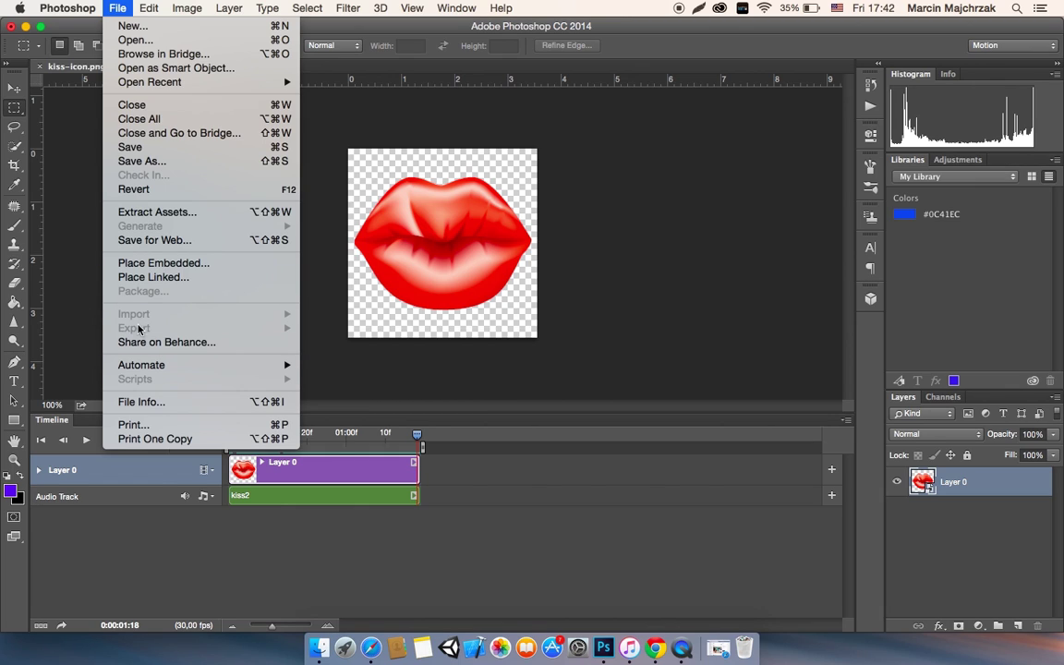
Render the timeline to Documents as KissVDO.mp4.
{"action": "left_click", "coordinate": [74, 287]}
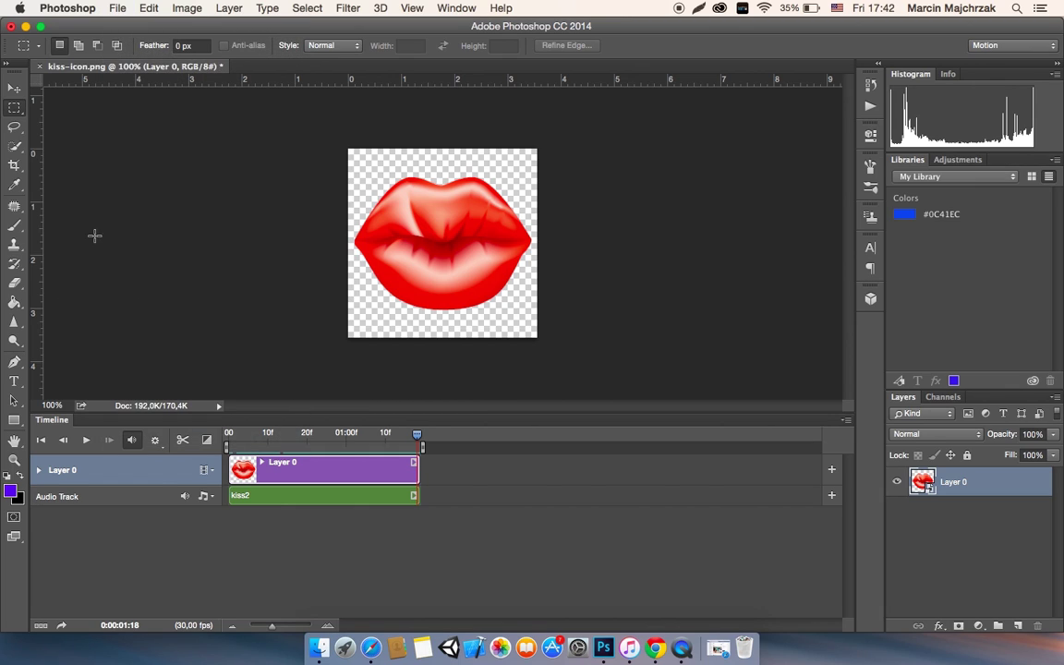
{"action": "left_click", "coordinate": [63, 627]}
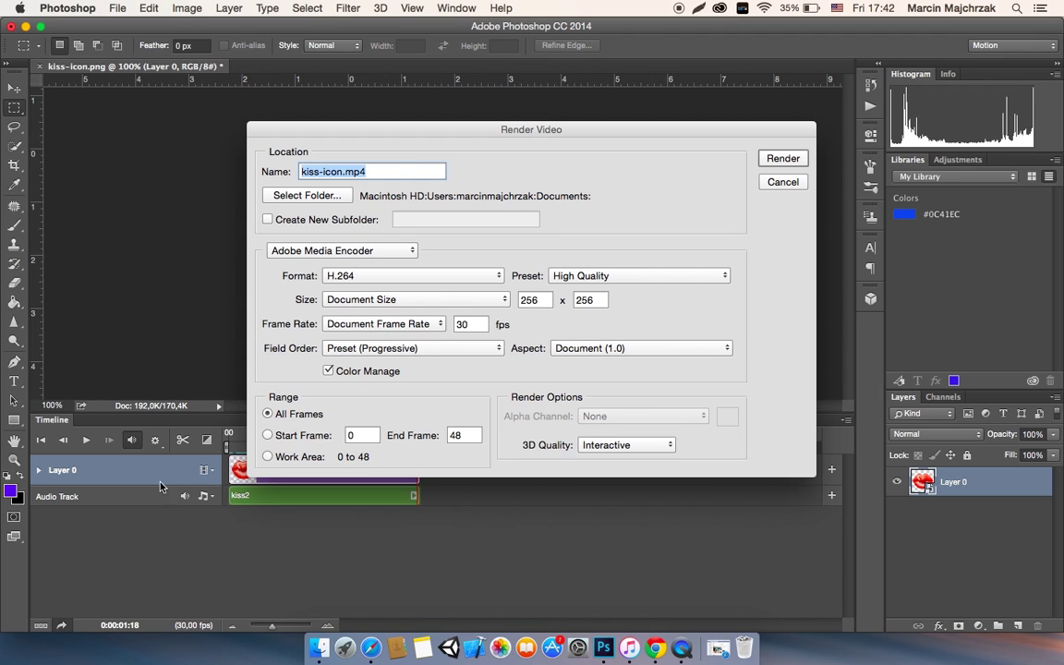
{"action": "left_click", "coordinate": [343, 171]}
{"action": "left_click_drag", "start_coordinate": [343, 172], "coordinate": [276, 181]}
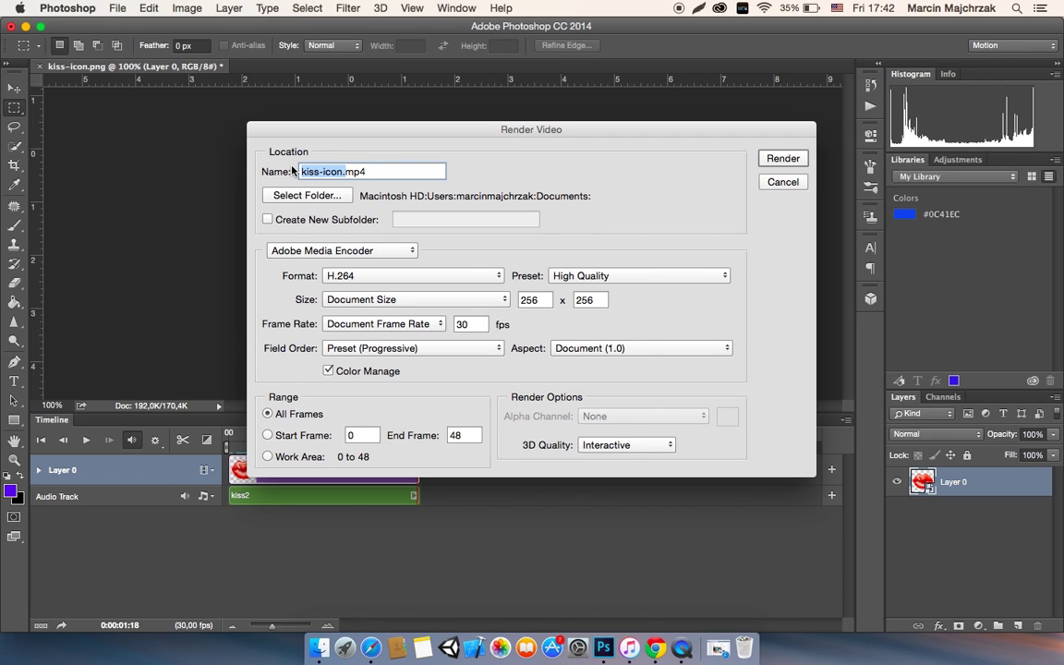
{"action": "type", "text": "Kis"}
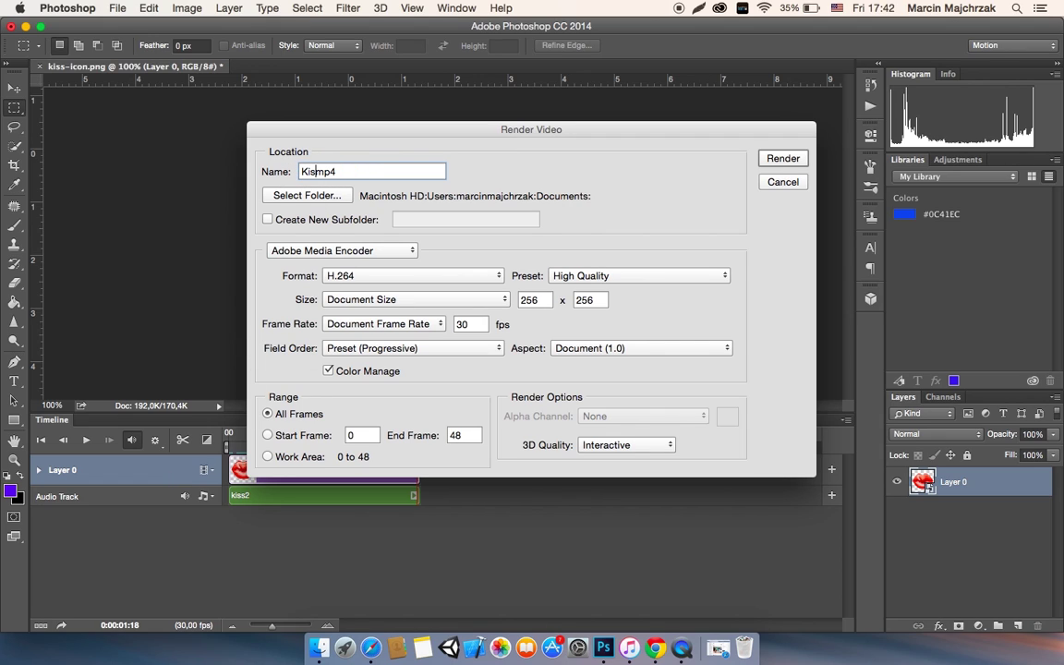
{"action": "type", "text": "sVDO"}
{"action": "left_click", "coordinate": [781, 159]}
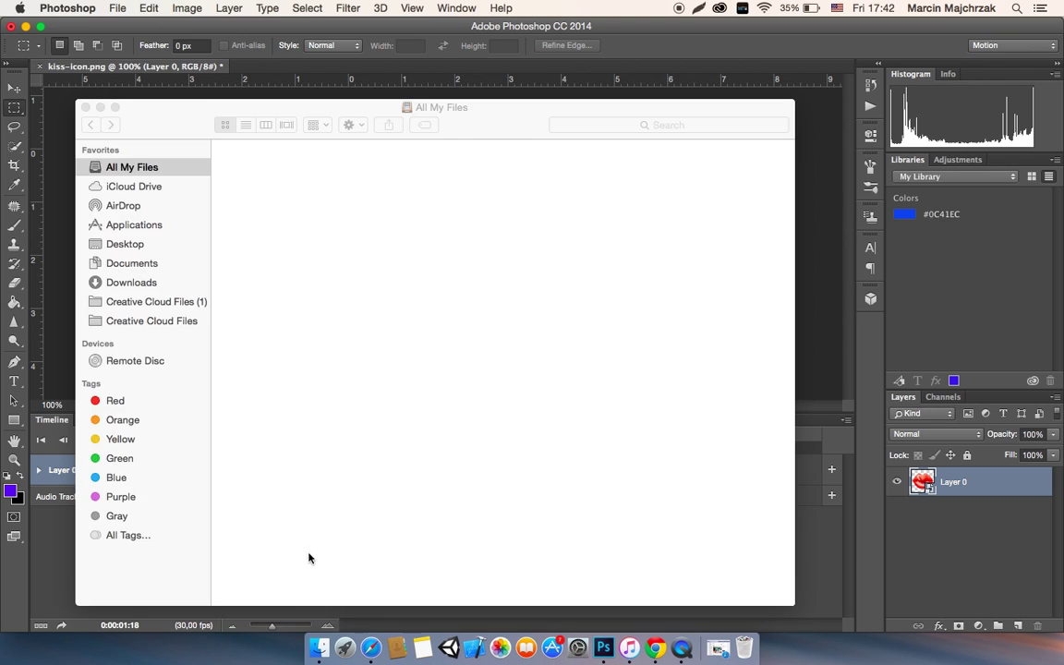
Open KissVDO.mp4 from Finder's Documents folder for playback.
{"action": "left_click", "coordinate": [146, 266]}
{"action": "left_click", "coordinate": [282, 358]}
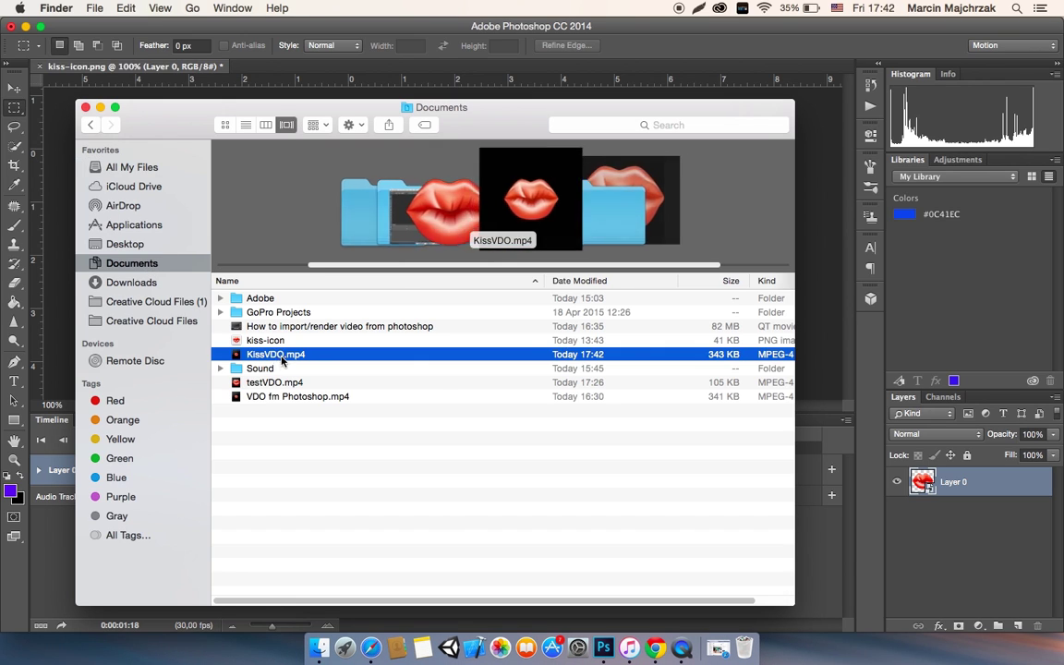
{"action": "double_click", "coordinate": [282, 358]}
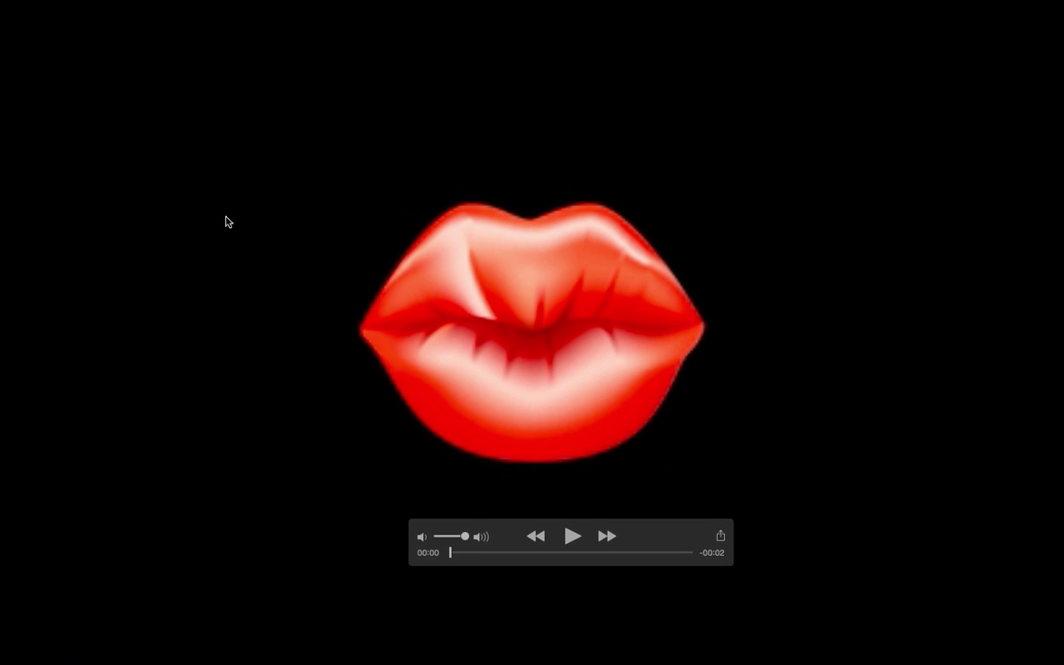